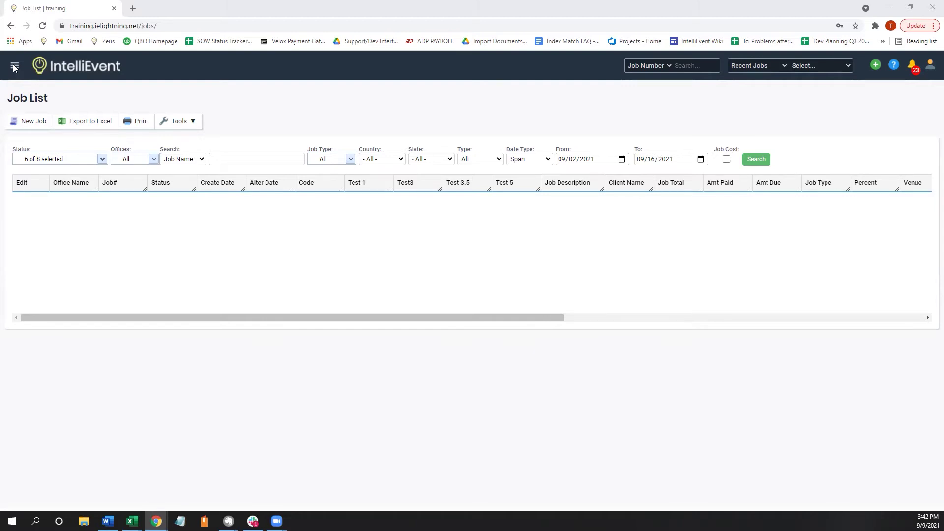
- Open the Logistics Manager from the Operations area
{"action": "left_click", "coordinate": [15, 67]}
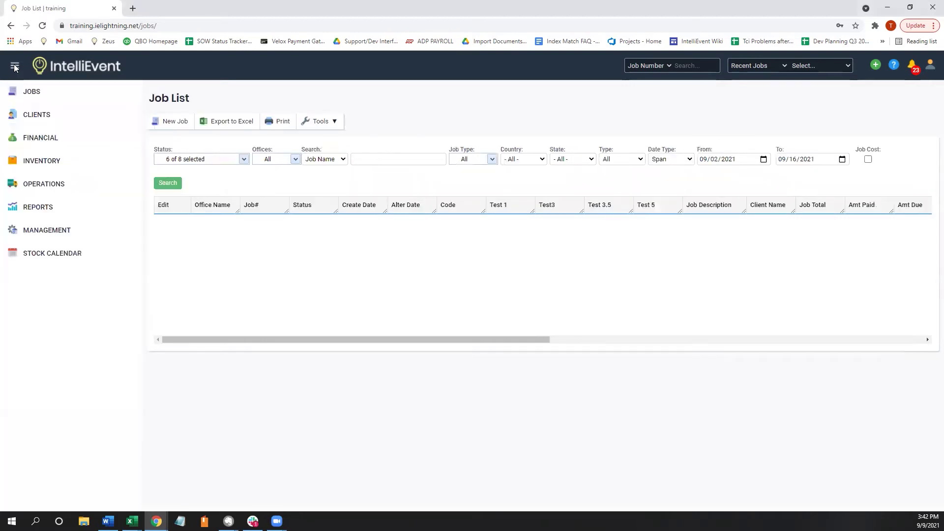
{"action": "left_click", "coordinate": [55, 187]}
{"action": "left_click", "coordinate": [63, 217]}
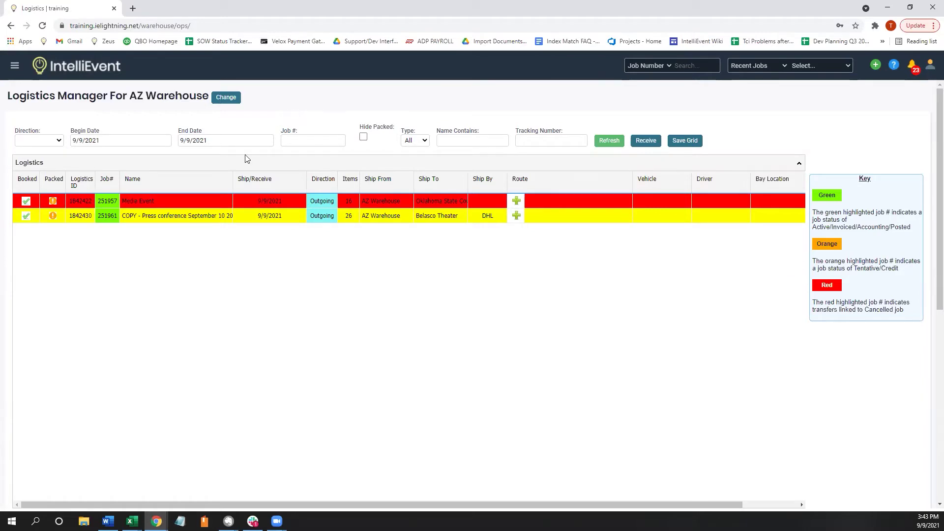
- Set the logistics list's end date to 09/14/2021 and refresh the list
{"action": "left_click", "coordinate": [245, 140]}
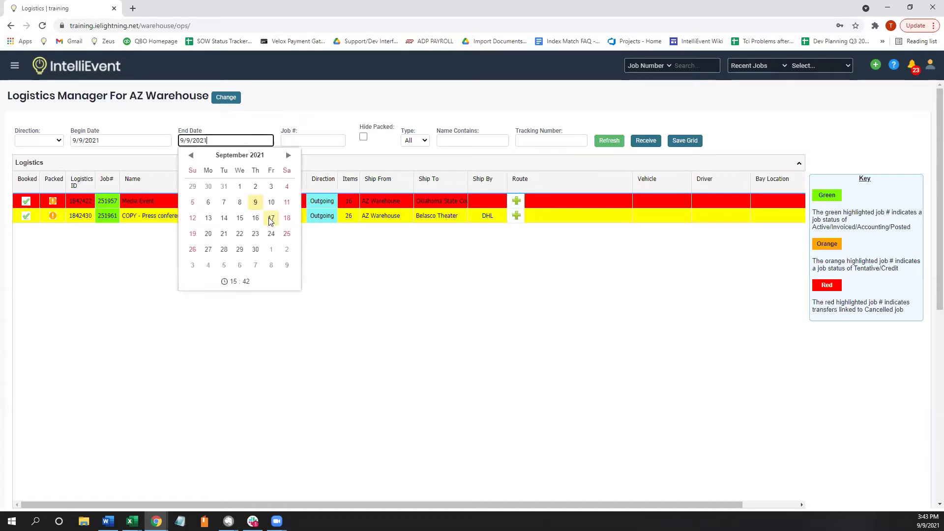
{"action": "left_click", "coordinate": [225, 219]}
{"action": "left_click", "coordinate": [608, 141]}
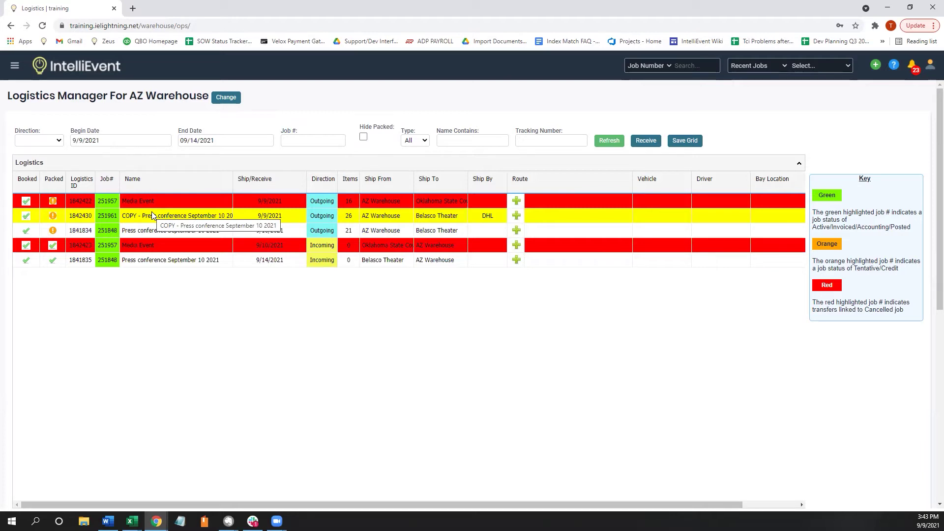
- Extend the logistics list's end date to 09/16/2021 and refresh the list
{"action": "left_click", "coordinate": [248, 141]}
{"action": "left_click", "coordinate": [255, 219]}
{"action": "left_click", "coordinate": [613, 141]}
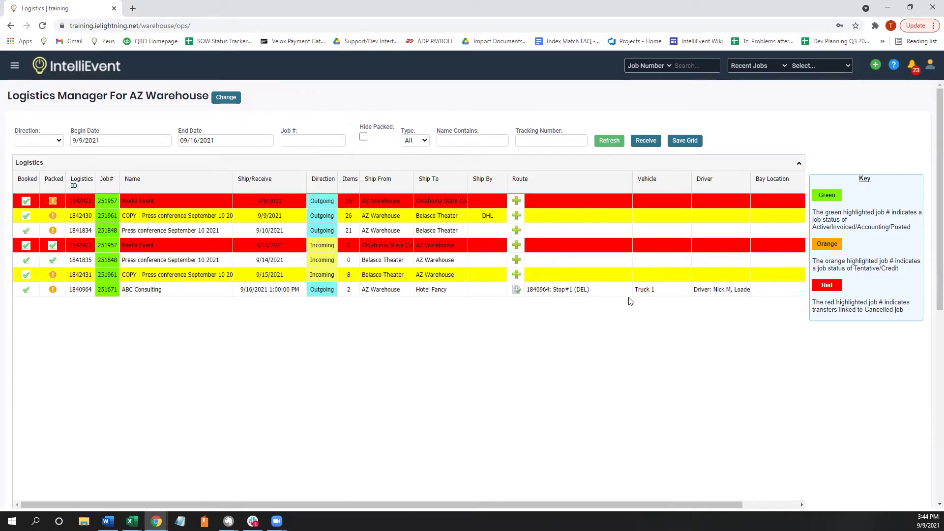
- View the warehouses available for the Logistics Manager and close the selection without changing the warehouse
{"action": "left_click", "coordinate": [225, 99]}
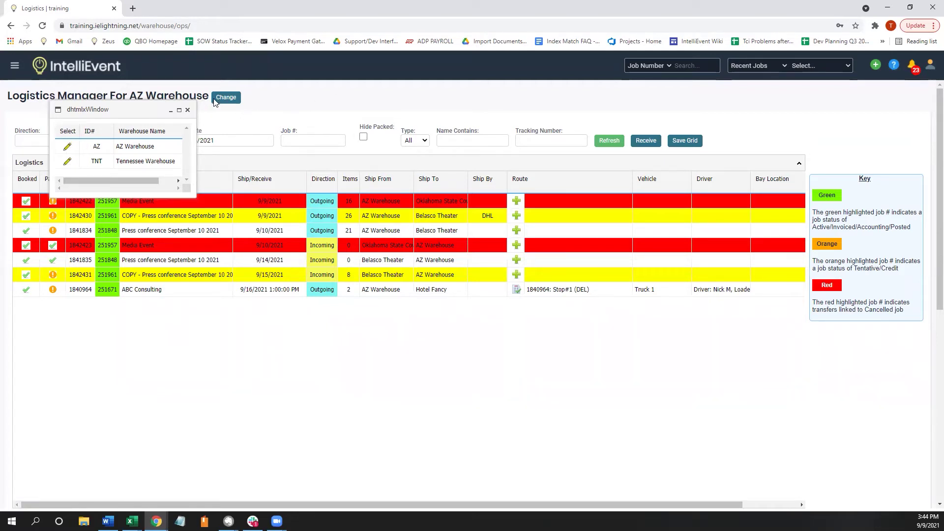
{"action": "left_click", "coordinate": [188, 111]}
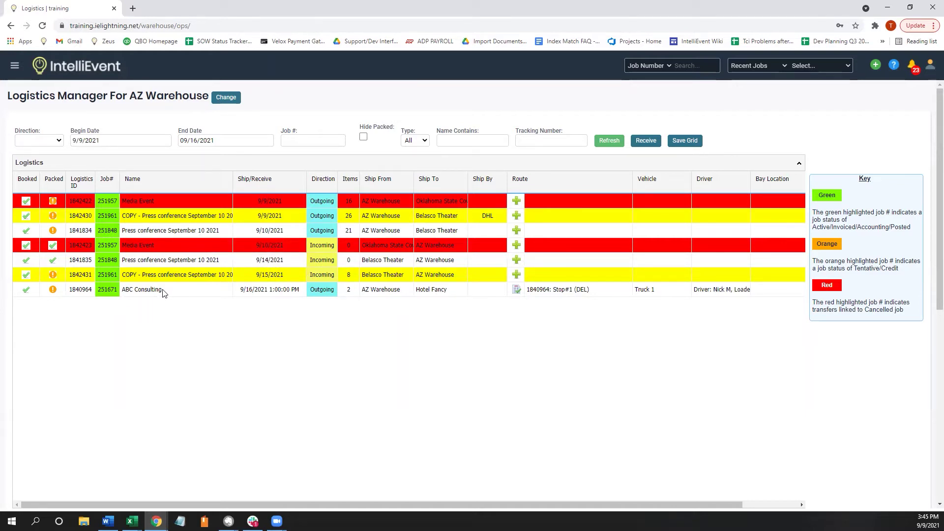
- Select the outgoing "COPY - Press conference" transfer and examine its products' booked, checked and balance quantities
{"action": "left_click", "coordinate": [173, 216]}
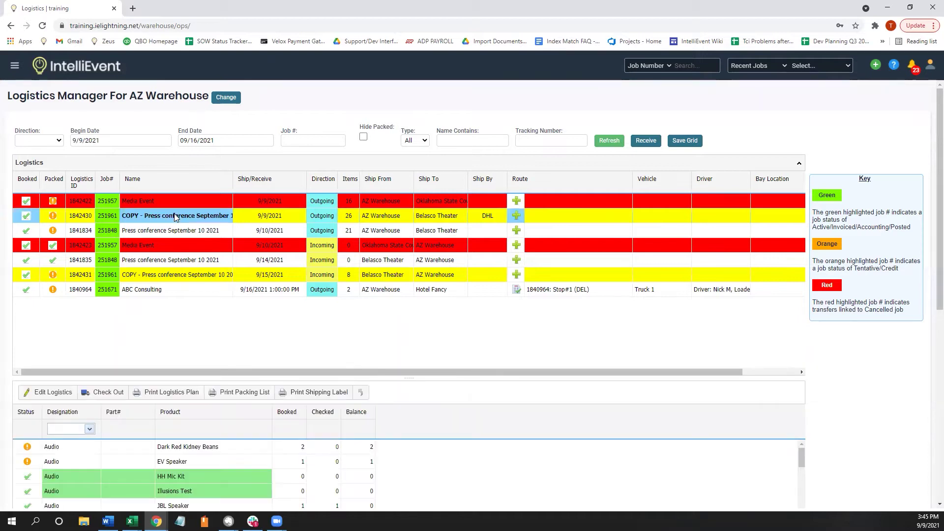
{"action": "scroll", "coordinate": [246, 367], "scroll_direction": "down", "scroll_amount": 1}
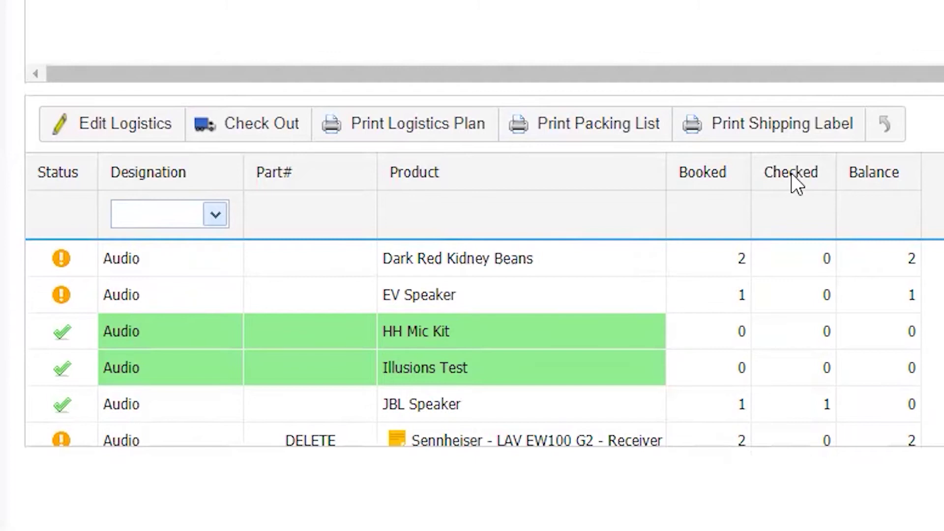
{"action": "scroll", "coordinate": [791, 314], "scroll_direction": "down", "scroll_amount": 3}
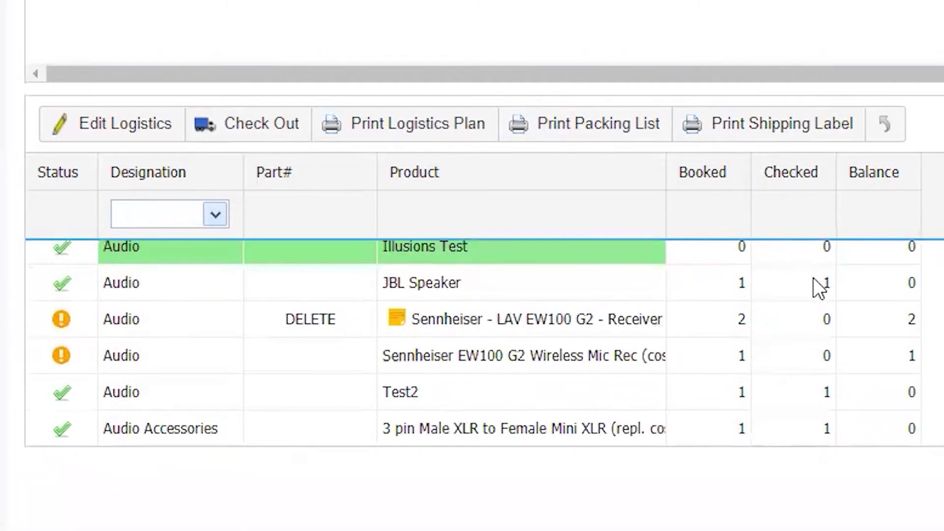
{"action": "scroll", "coordinate": [826, 364], "scroll_direction": "down", "scroll_amount": 3}
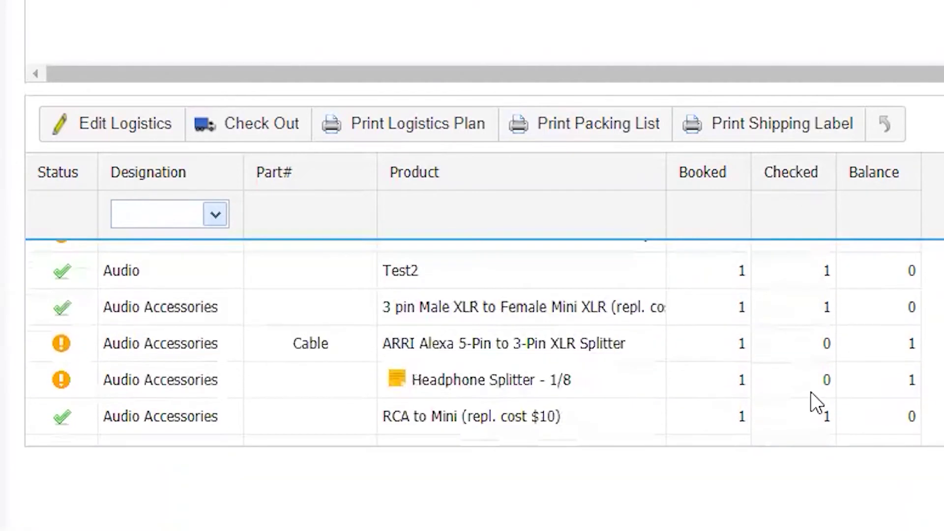
{"action": "scroll", "coordinate": [830, 341], "scroll_direction": "up", "scroll_amount": 6}
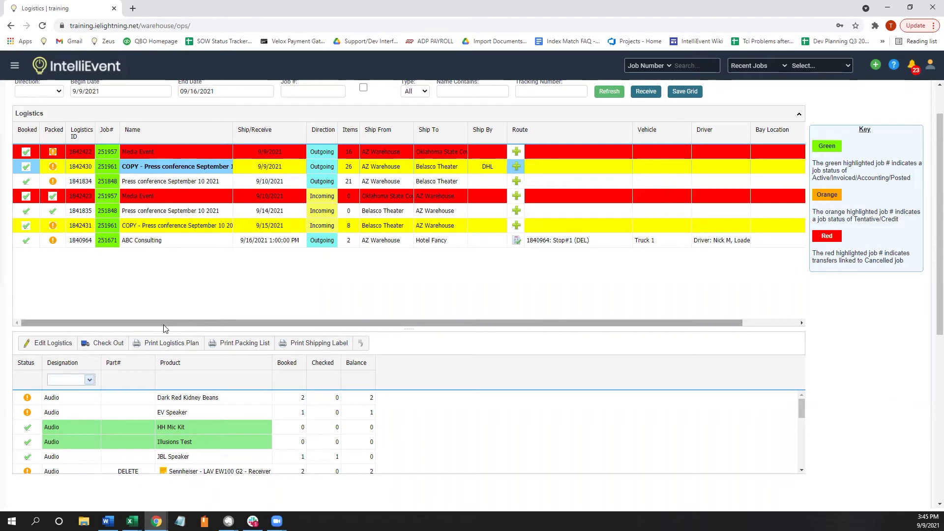
- Examine the logistics grid's remaining columns through Tracking # and return to its first columns
{"action": "left_click_drag", "start_coordinate": [162, 324], "coordinate": [141, 328]}
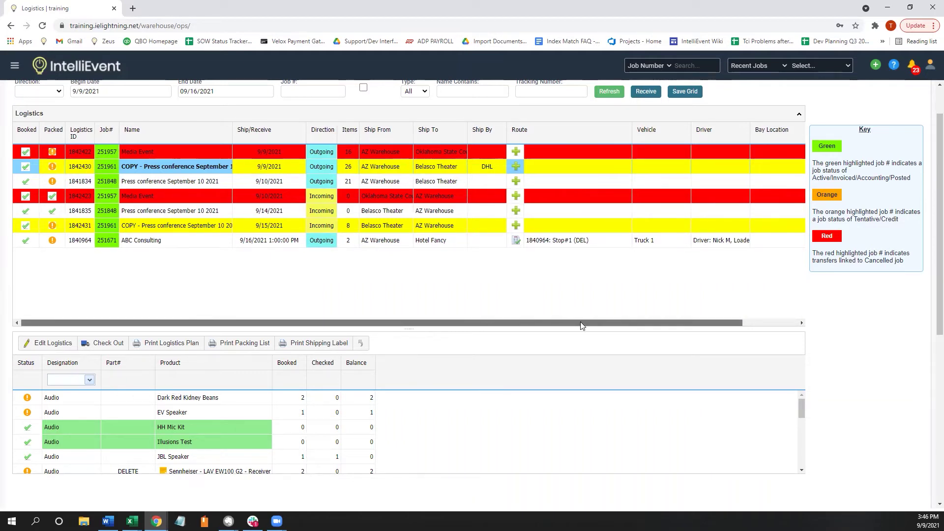
{"action": "left_click_drag", "start_coordinate": [554, 322], "coordinate": [611, 322]}
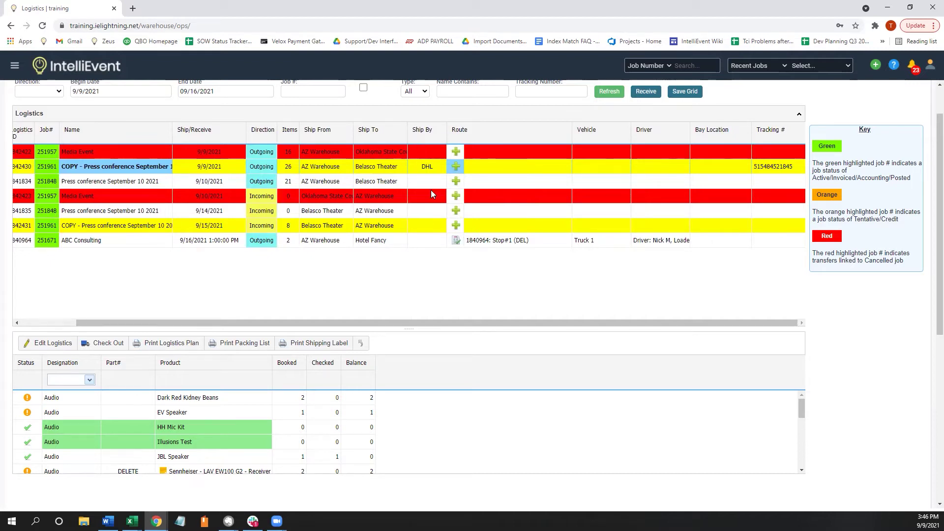
{"action": "scroll", "coordinate": [417, 307], "scroll_direction": "up", "scroll_amount": 1}
{"action": "scroll", "coordinate": [421, 303], "scroll_direction": "up", "scroll_amount": 2}
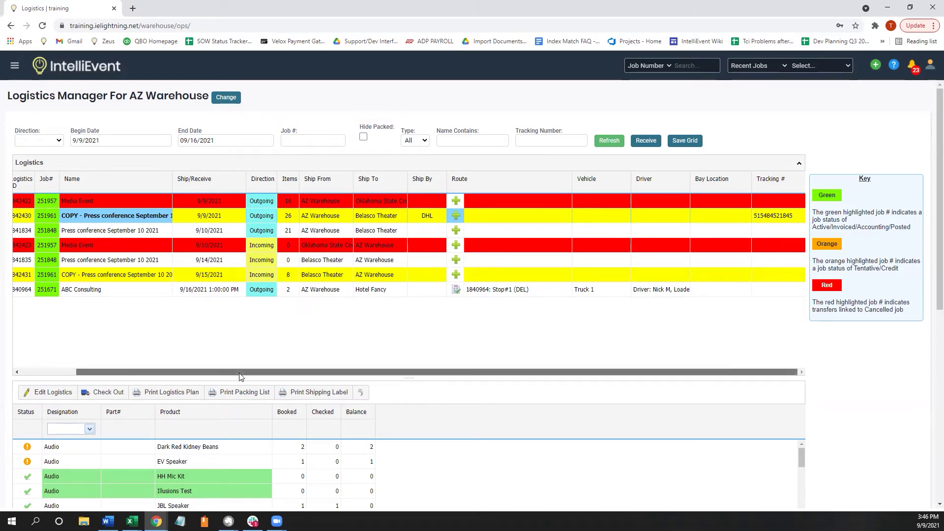
{"action": "left_click_drag", "start_coordinate": [238, 372], "coordinate": [184, 372]}
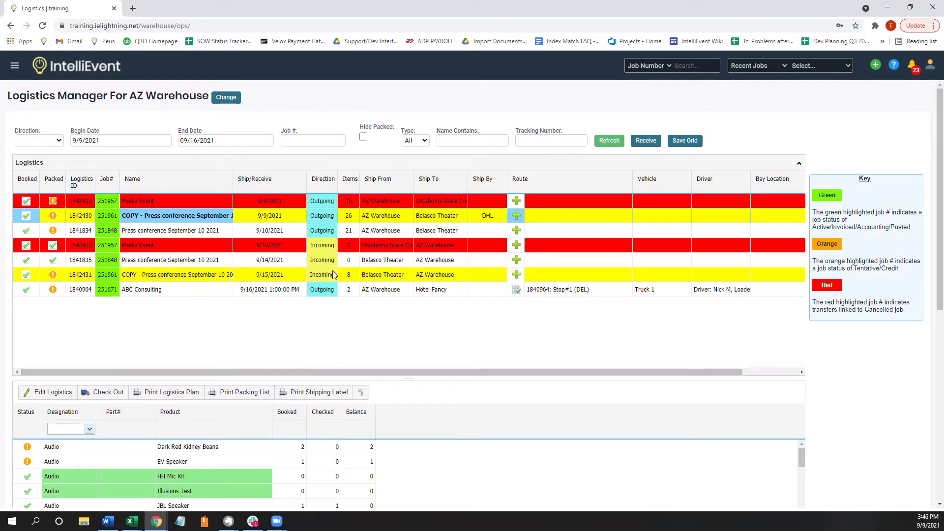
- Filter the logistics list to the Outgoing direction and reset the direction filter to blank
{"action": "left_click", "coordinate": [57, 143]}
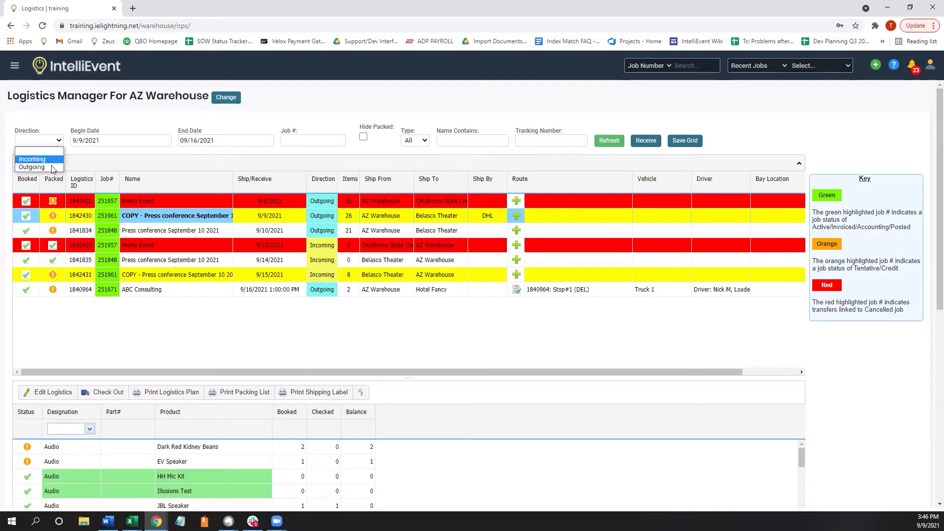
{"action": "left_click", "coordinate": [51, 169]}
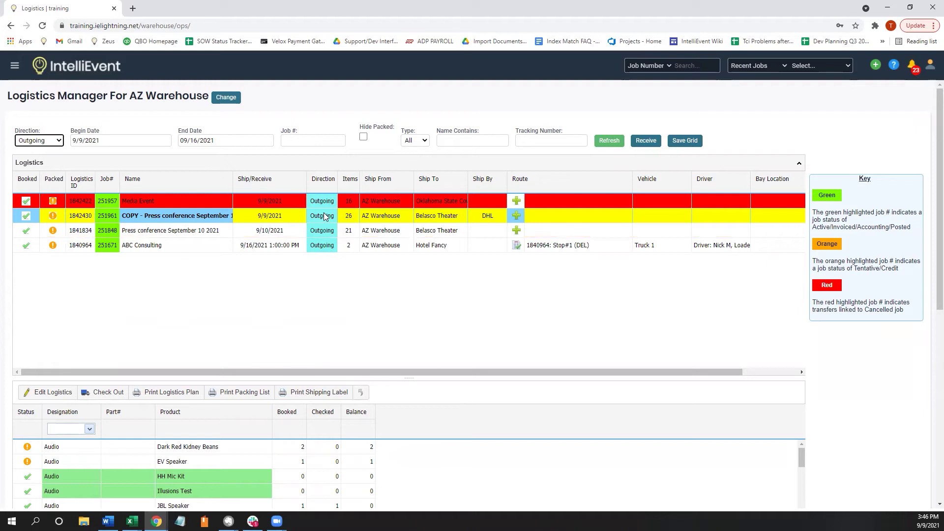
{"action": "left_click", "coordinate": [54, 145]}
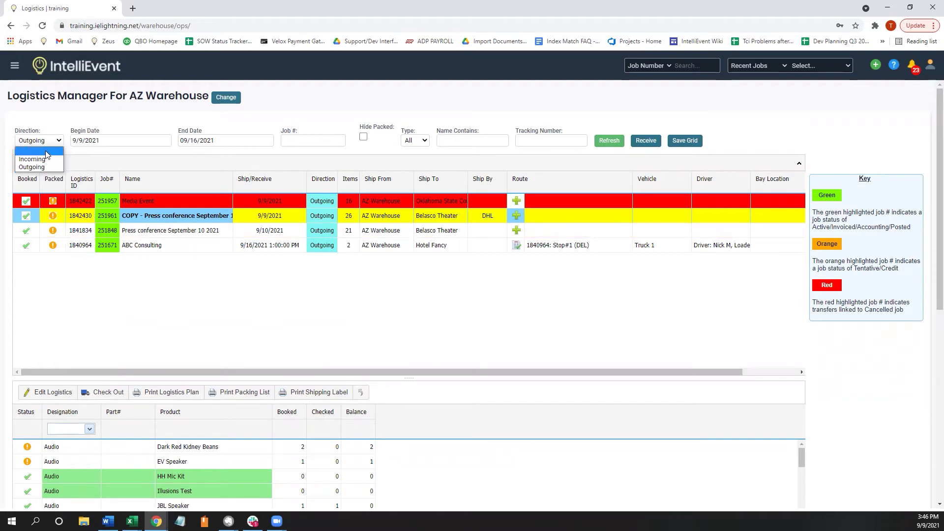
{"action": "left_click", "coordinate": [46, 152]}
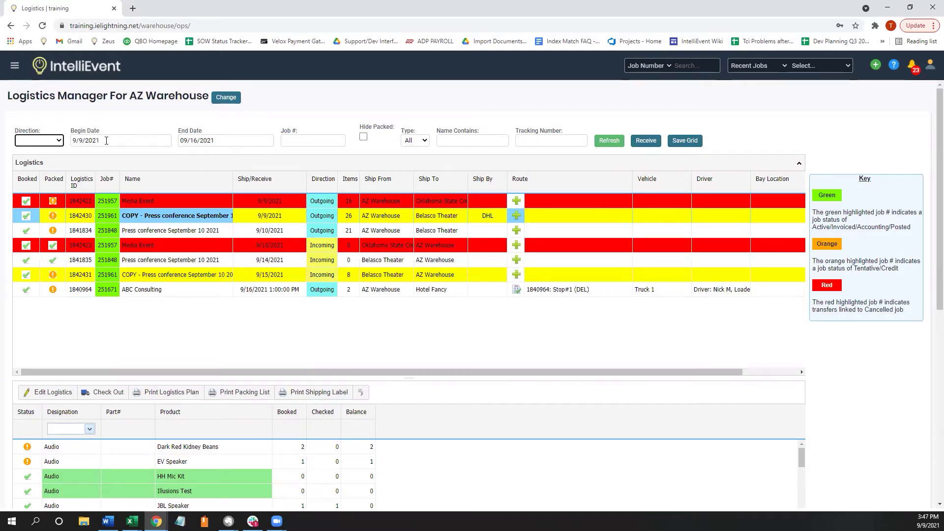
- Filter the logistics list by the Media Event's job number
{"action": "left_click", "coordinate": [306, 142]}
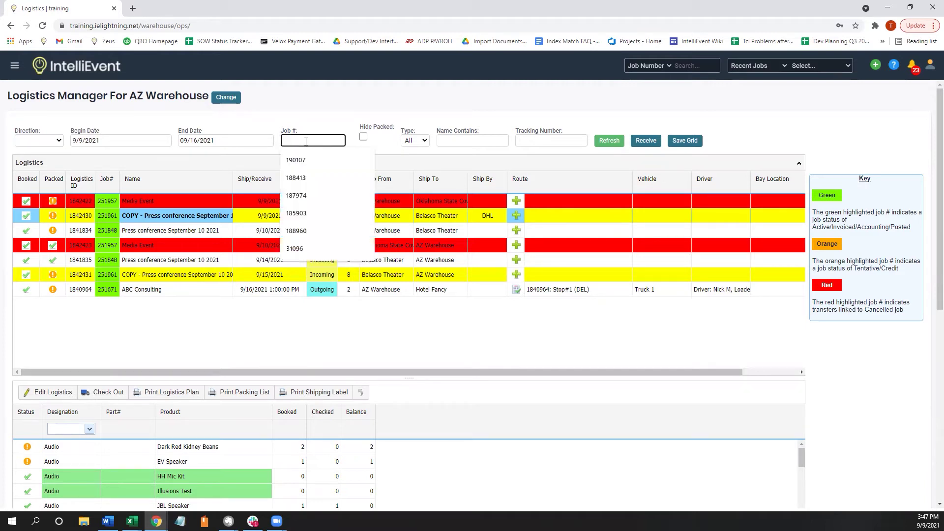
{"action": "type", "text": "251957"}
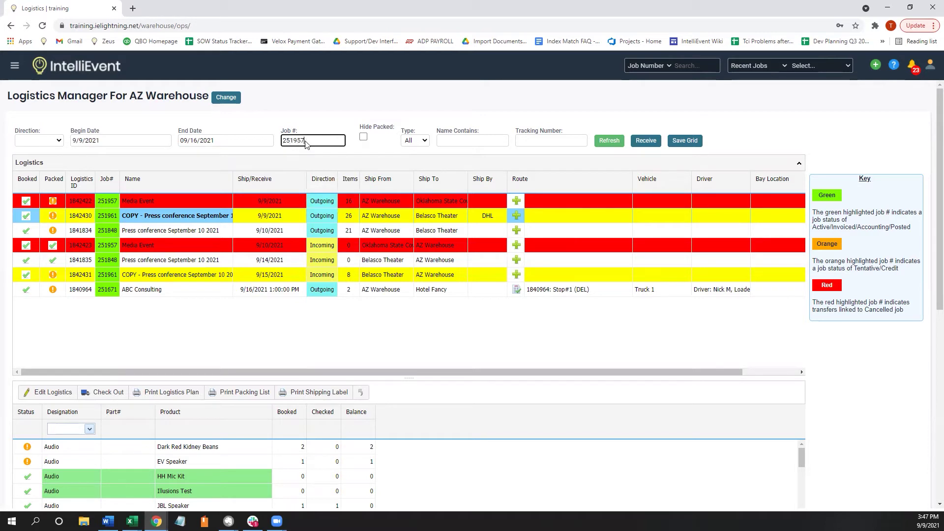
{"action": "key", "text": "Return"}
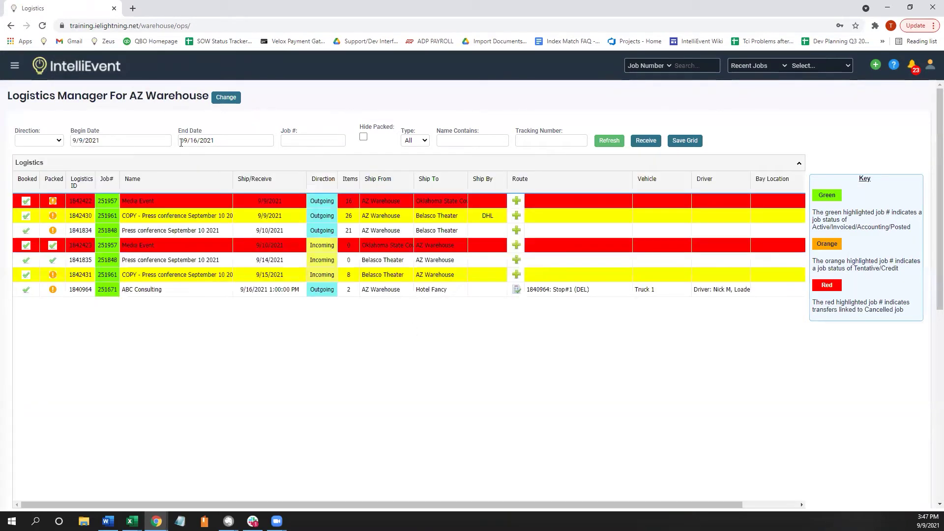
{"action": "left_click", "coordinate": [314, 141]}
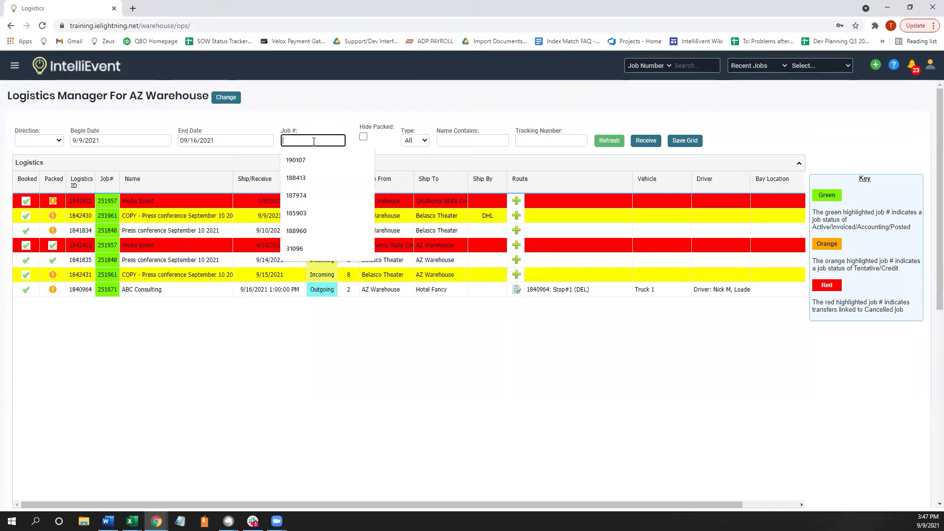
{"action": "type", "text": "251957"}
{"action": "key", "text": "Return"}
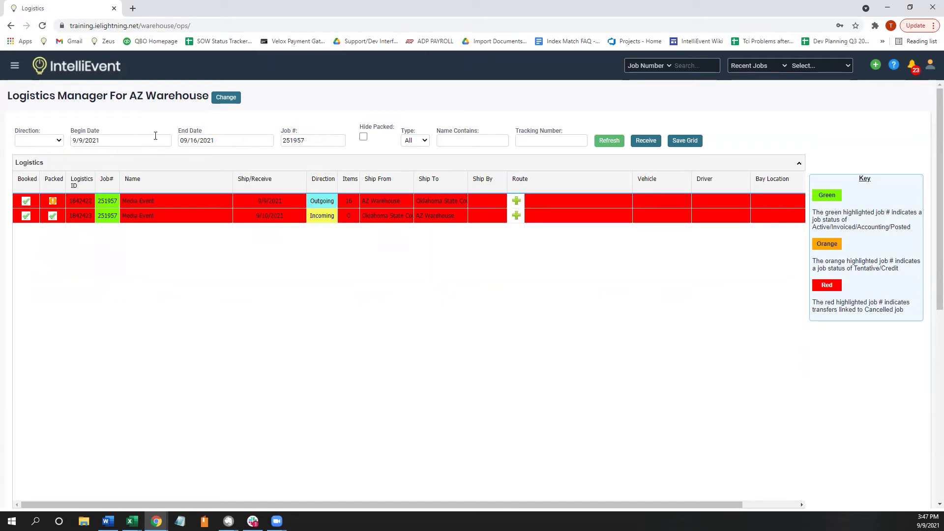
- Clear the job number filter and reload the logistics list
{"action": "double_click", "coordinate": [297, 140]}
{"action": "key", "text": "BackSpace"}
{"action": "key", "text": "Return"}
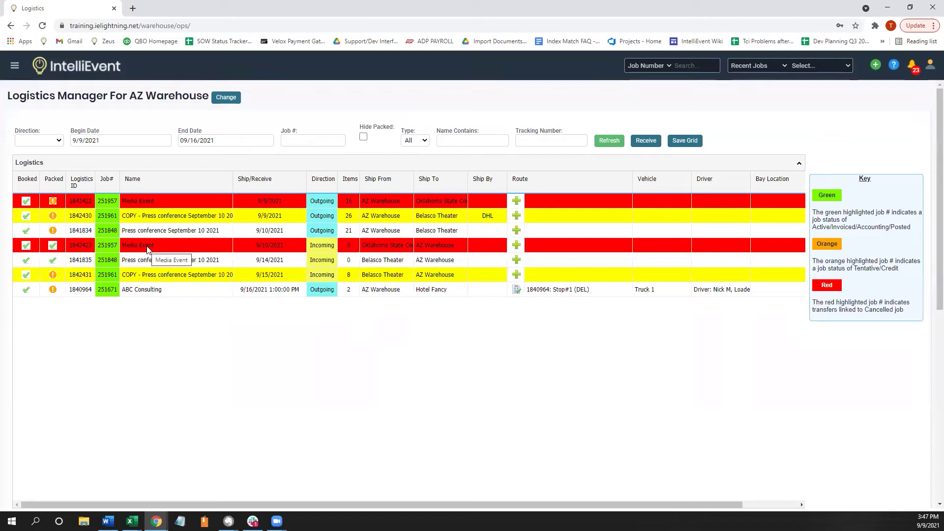
- Refresh the logistics list with Hide Packed enabled, and disable Hide Packed again
{"action": "left_click", "coordinate": [364, 137]}
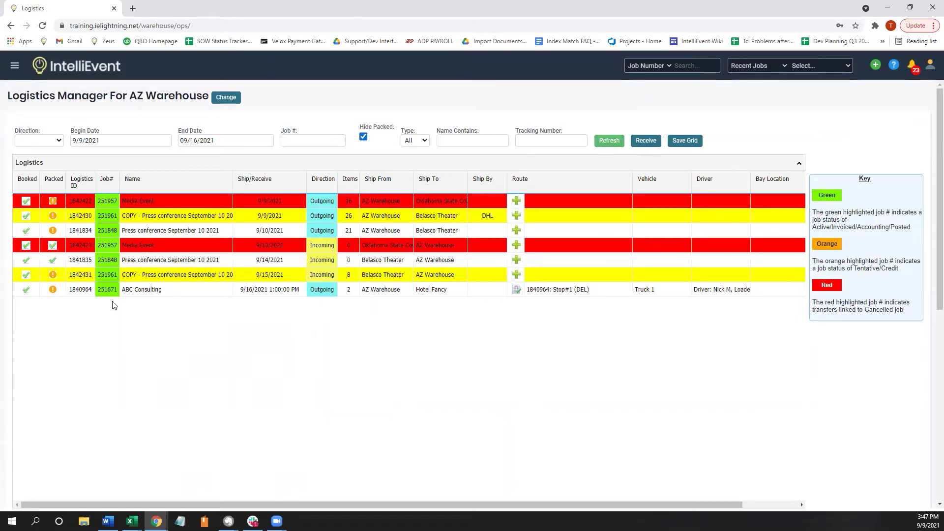
{"action": "left_click", "coordinate": [613, 144]}
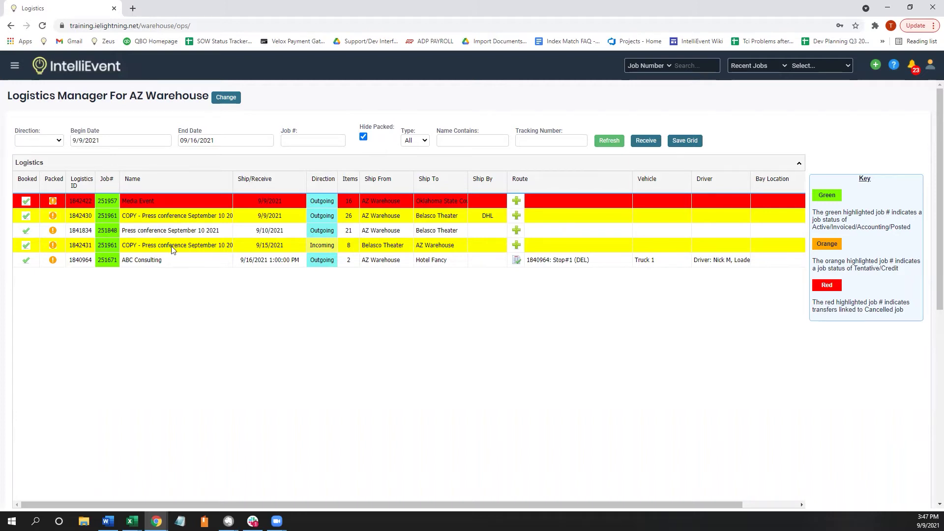
{"action": "left_click", "coordinate": [363, 138]}
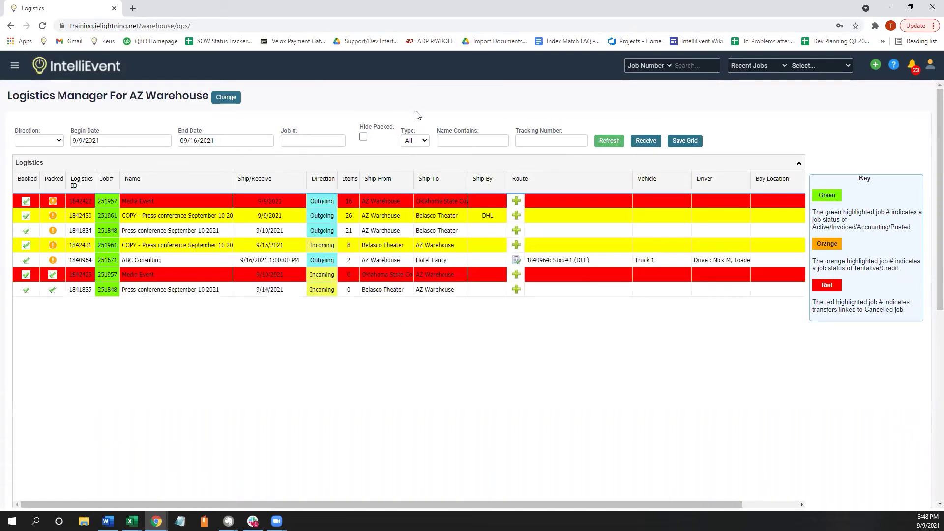
- Check the Type filter's options, leaving it at All, and filter the logistics list to names containing ABC
{"action": "left_click", "coordinate": [423, 141]}
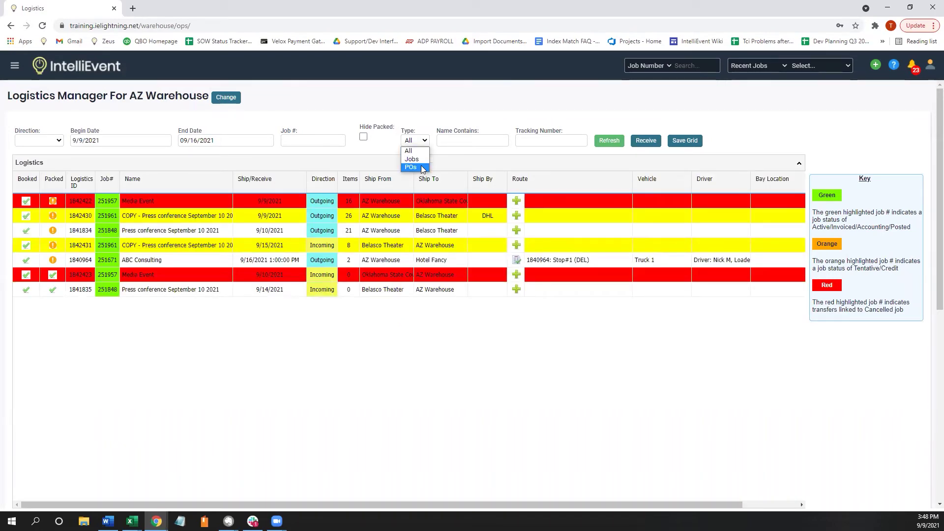
{"action": "left_click", "coordinate": [437, 119]}
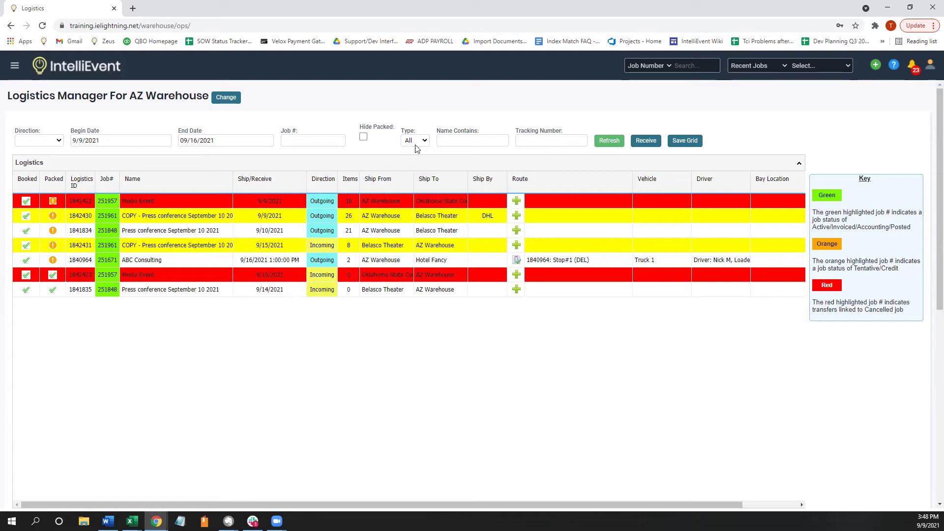
{"action": "left_click", "coordinate": [488, 138]}
{"action": "left_click", "coordinate": [597, 140]}
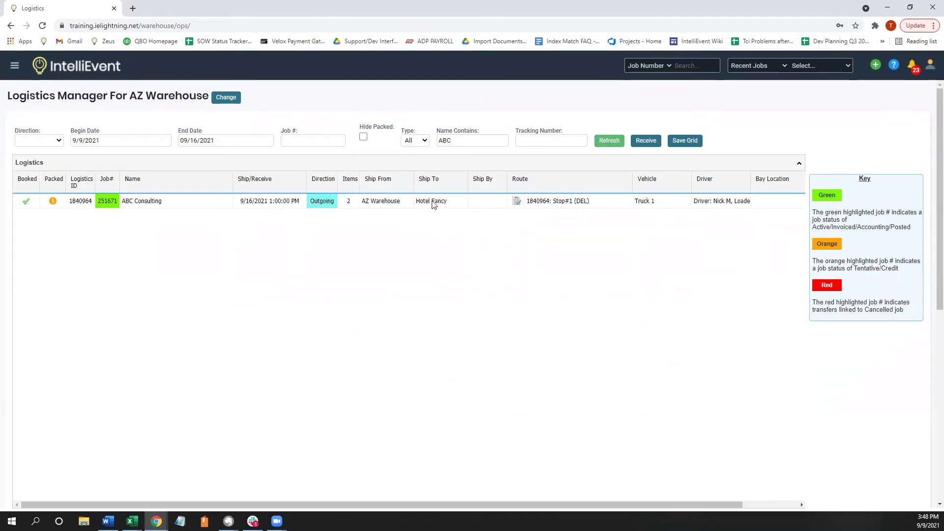
- Clear the Name Contains filter and refresh the logistics list
{"action": "double_click", "coordinate": [469, 143]}
{"action": "key", "text": "BackSpace"}
{"action": "left_click", "coordinate": [507, 227]}
{"action": "left_click", "coordinate": [615, 142]}
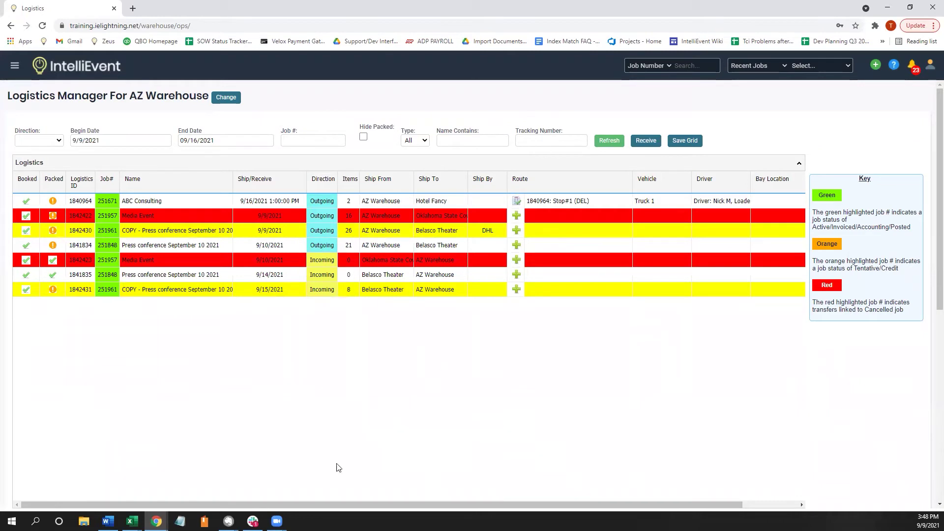
- Refresh the logistics list and examine the Route, Vehicle, Driver, Bay Location and Tracking # columns
{"action": "left_click_drag", "start_coordinate": [101, 504], "coordinate": [71, 500]}
{"action": "left_click", "coordinate": [617, 142]}
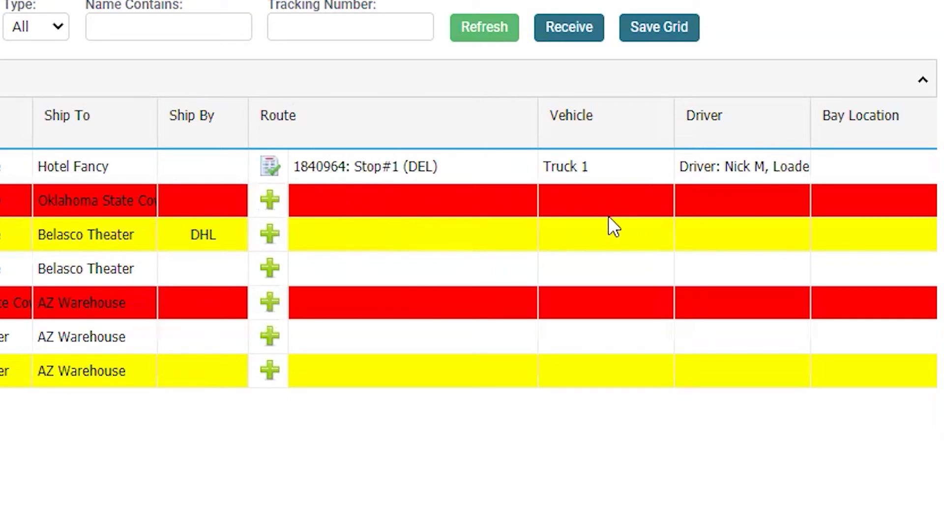
{"action": "scroll", "coordinate": [686, 221], "scroll_direction": "right", "scroll_amount": 3}
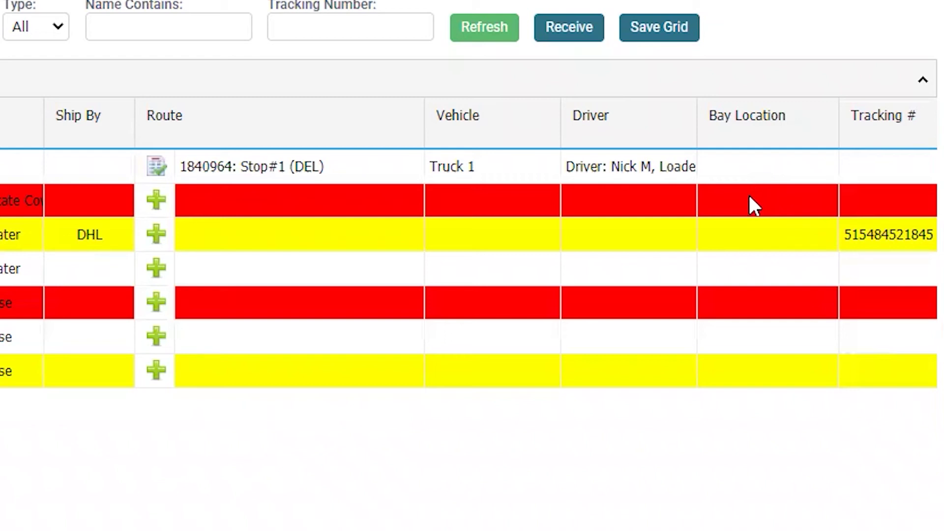
- Try to set the Bay Location of the outgoing Media Event transfer to South Bay and refresh the logistics list
{"action": "left_click", "coordinate": [774, 200]}
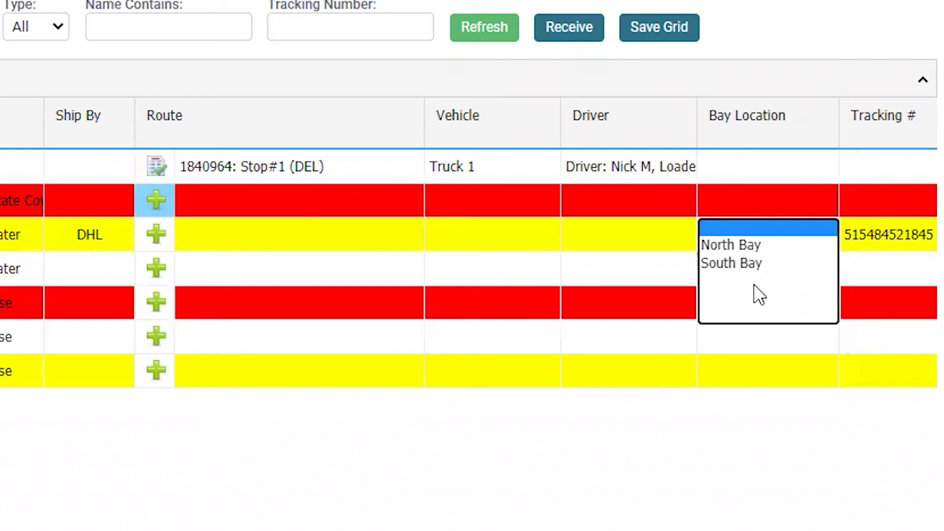
{"action": "left_click", "coordinate": [753, 265]}
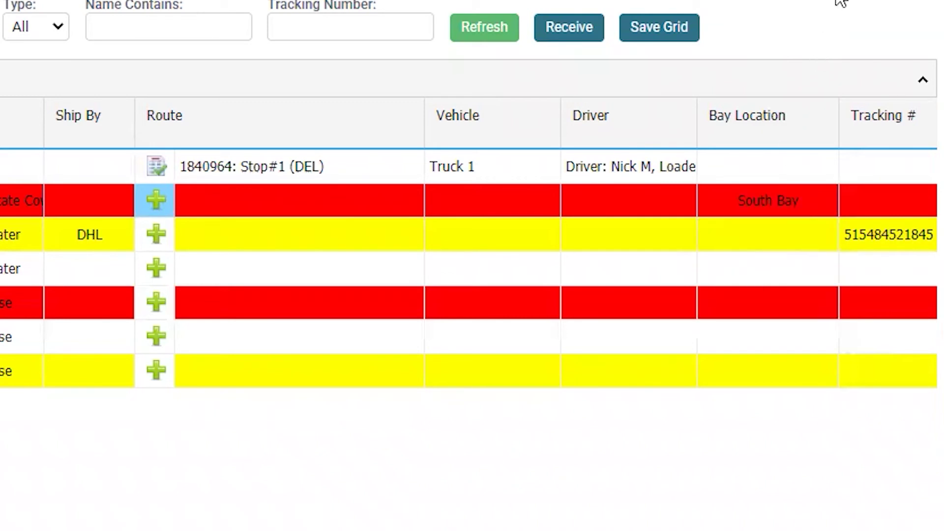
{"action": "left_click", "coordinate": [507, 25]}
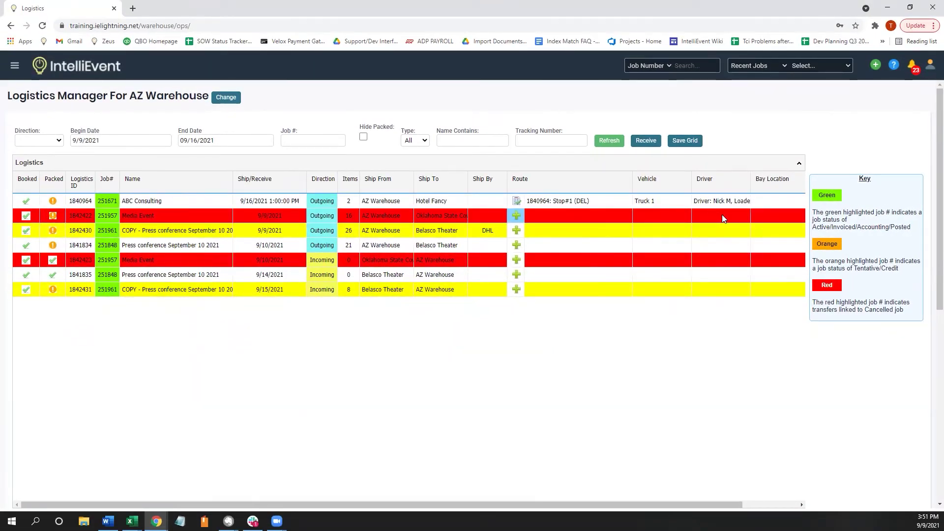
- Open the product list of the outgoing Press conference September 10 2021 transfer and sort it by Checked in descending order
{"action": "scroll", "coordinate": [747, 218], "scroll_direction": "right", "scroll_amount": 2}
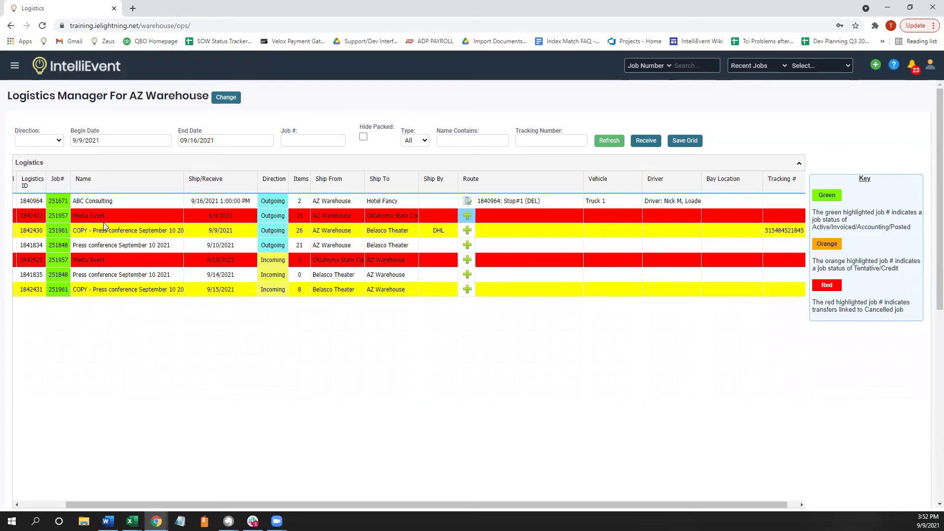
{"action": "scroll", "coordinate": [86, 202], "scroll_direction": "left", "scroll_amount": 2}
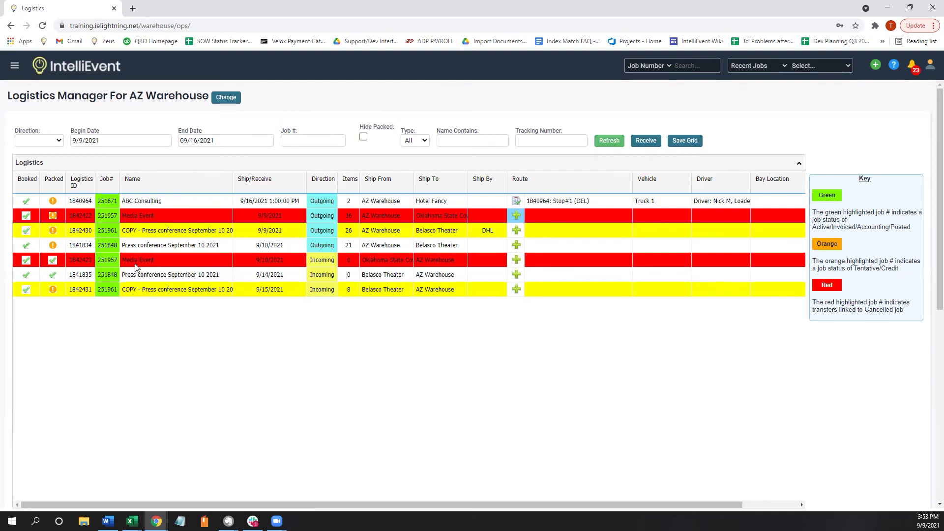
{"action": "left_click", "coordinate": [130, 247]}
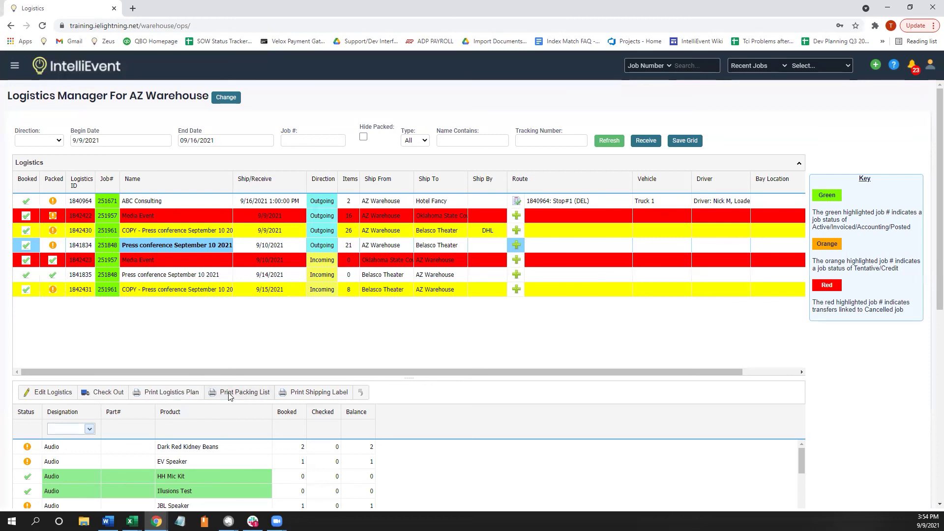
{"action": "scroll", "coordinate": [349, 437], "scroll_direction": "down", "scroll_amount": 4}
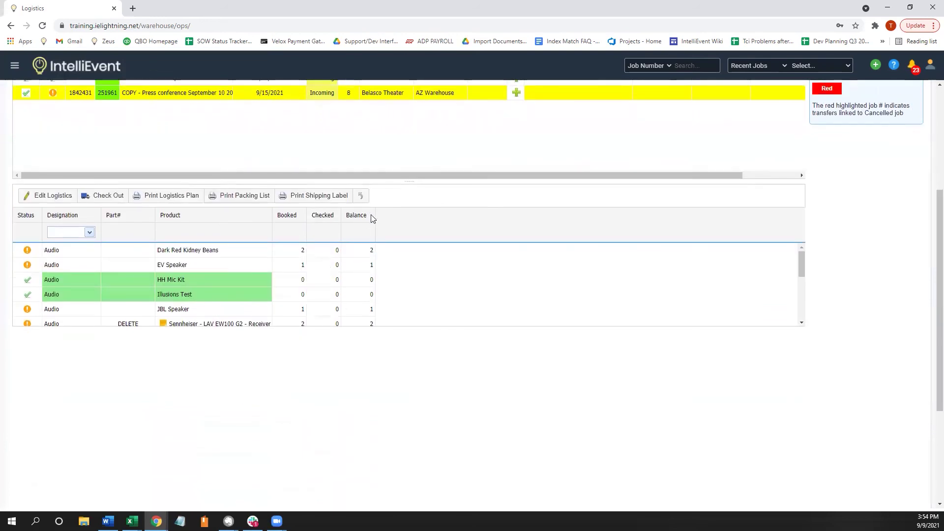
{"action": "left_click", "coordinate": [323, 221]}
{"action": "scroll", "coordinate": [323, 291], "scroll_direction": "down", "scroll_amount": 5}
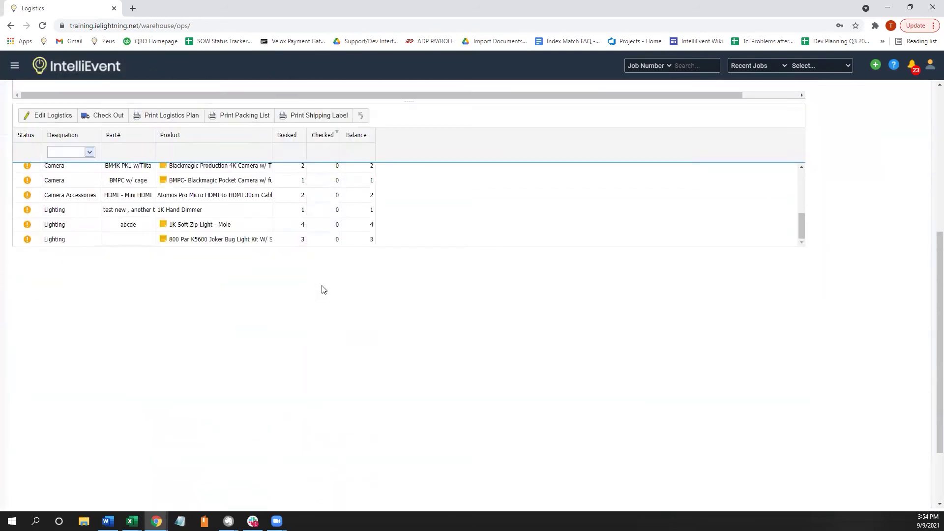
{"action": "scroll", "coordinate": [322, 290], "scroll_direction": "up", "scroll_amount": 6}
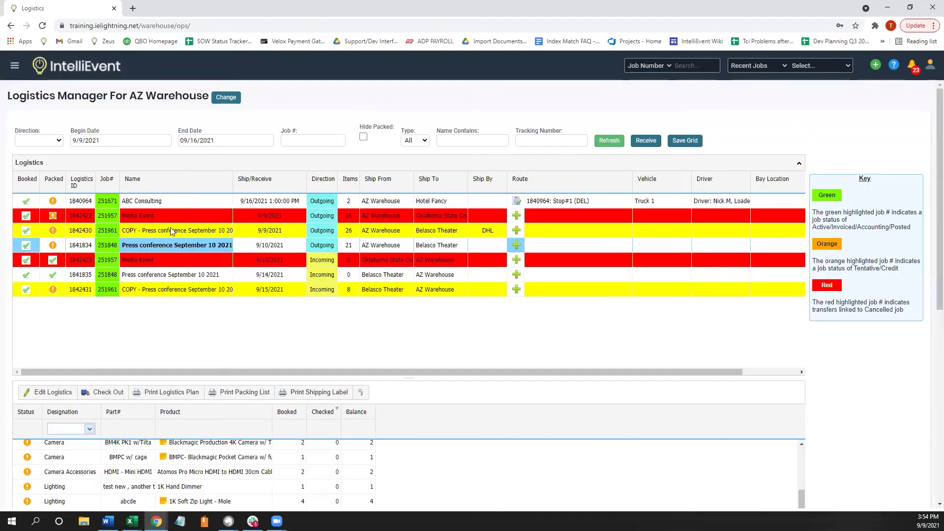
- View the incoming COPY and outgoing Media Event transfers, and sort the outgoing COPY - Press conference transfer's products by Checked in descending order
{"action": "left_click", "coordinate": [158, 291]}
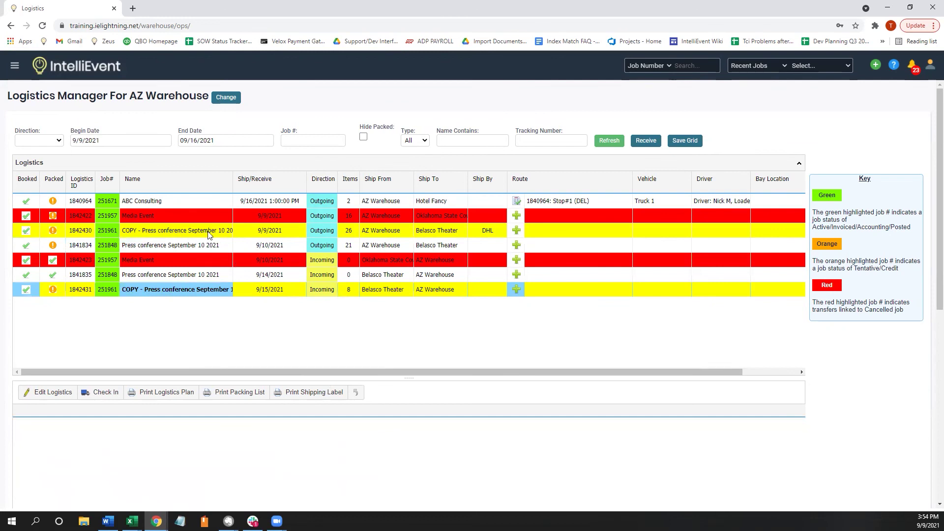
{"action": "left_click", "coordinate": [191, 218]}
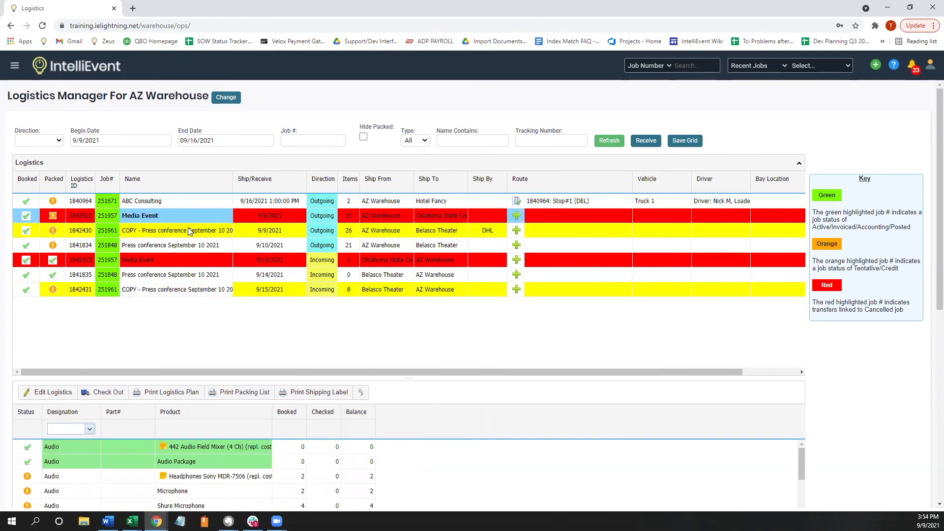
{"action": "left_click", "coordinate": [193, 231]}
{"action": "scroll", "coordinate": [349, 290], "scroll_direction": "down", "scroll_amount": 4}
{"action": "left_click", "coordinate": [326, 219]}
- Examine the Booked, Checked and Balance quantities of the products in the outgoing COPY - Press conference transfer
{"action": "scroll", "coordinate": [337, 260], "scroll_direction": "down", "scroll_amount": 2}
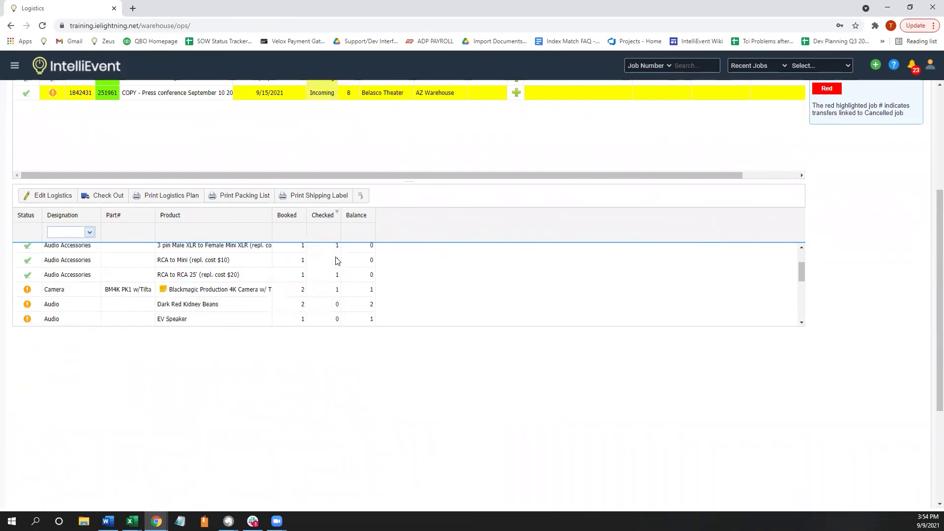
{"action": "scroll", "coordinate": [339, 270], "scroll_direction": "up", "scroll_amount": 2}
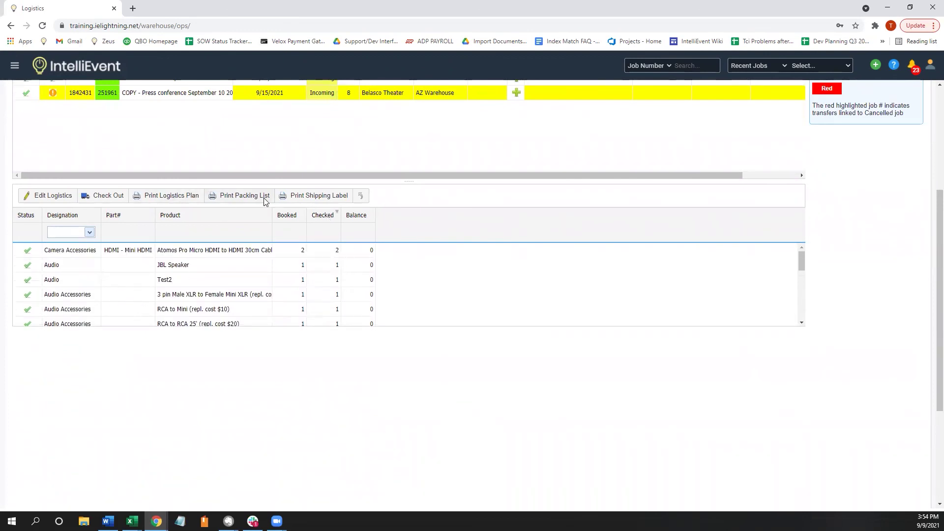
{"action": "scroll", "coordinate": [300, 246], "scroll_direction": "up", "scroll_amount": 1}
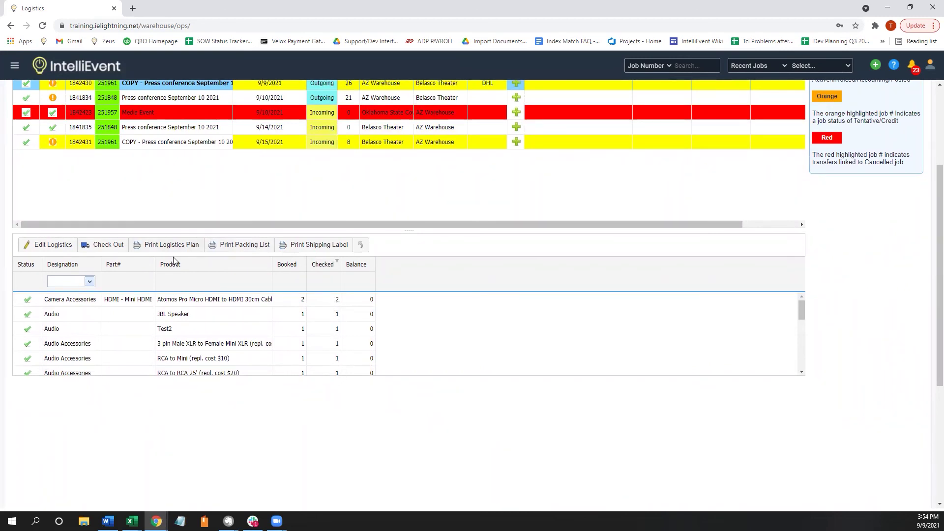
{"action": "scroll", "coordinate": [334, 362], "scroll_direction": "down", "scroll_amount": 5}
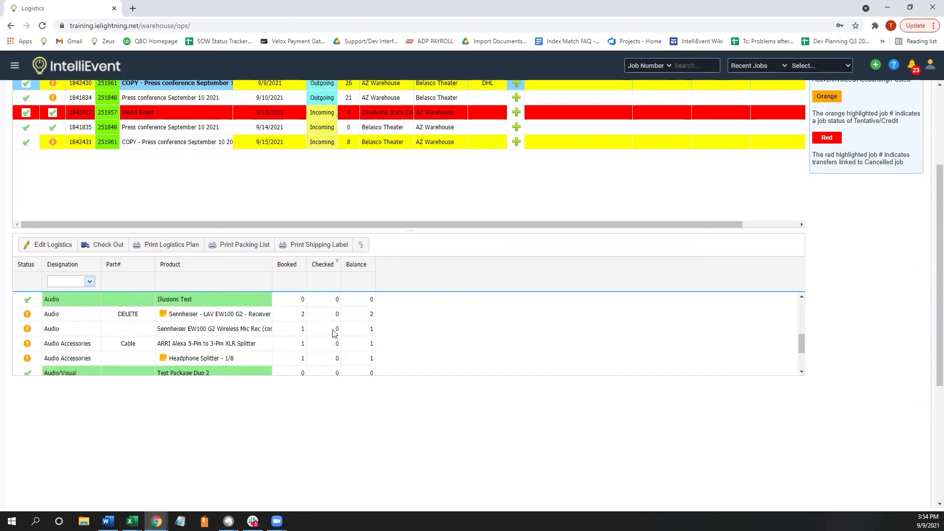
{"action": "scroll", "coordinate": [333, 339], "scroll_direction": "up", "scroll_amount": 3}
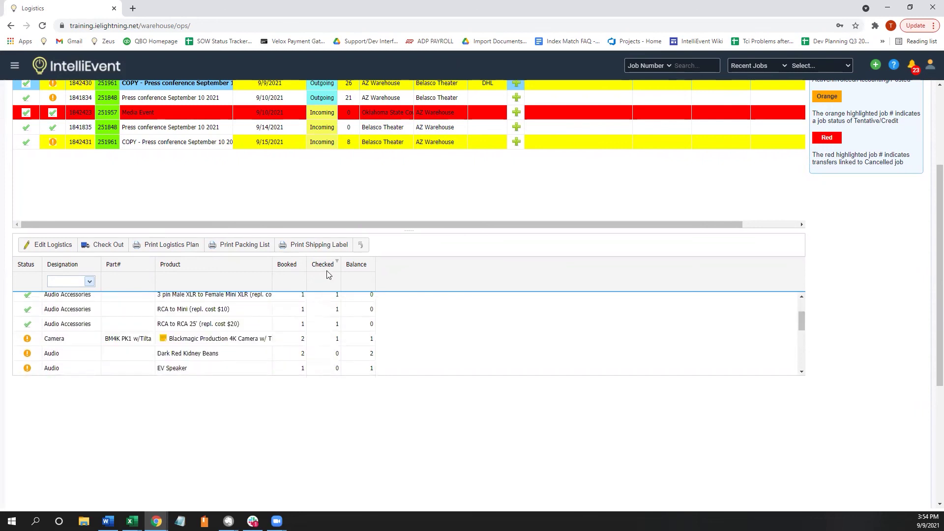
{"action": "scroll", "coordinate": [328, 274], "scroll_direction": "up", "scroll_amount": 2}
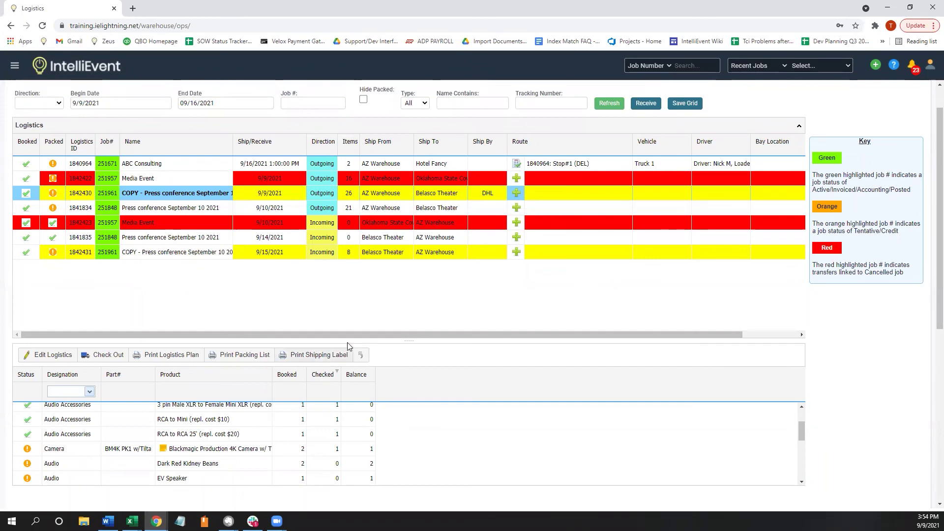
{"action": "scroll", "coordinate": [348, 346], "scroll_direction": "up", "scroll_amount": 1}
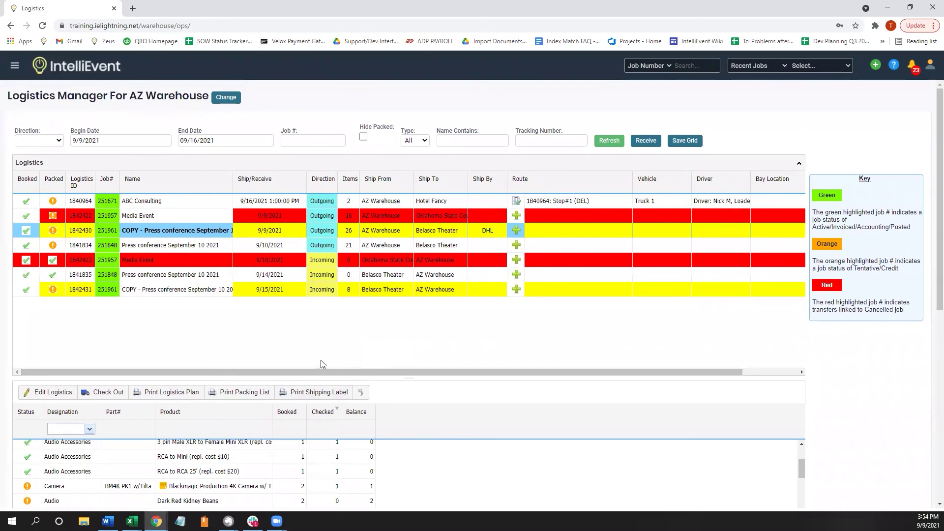